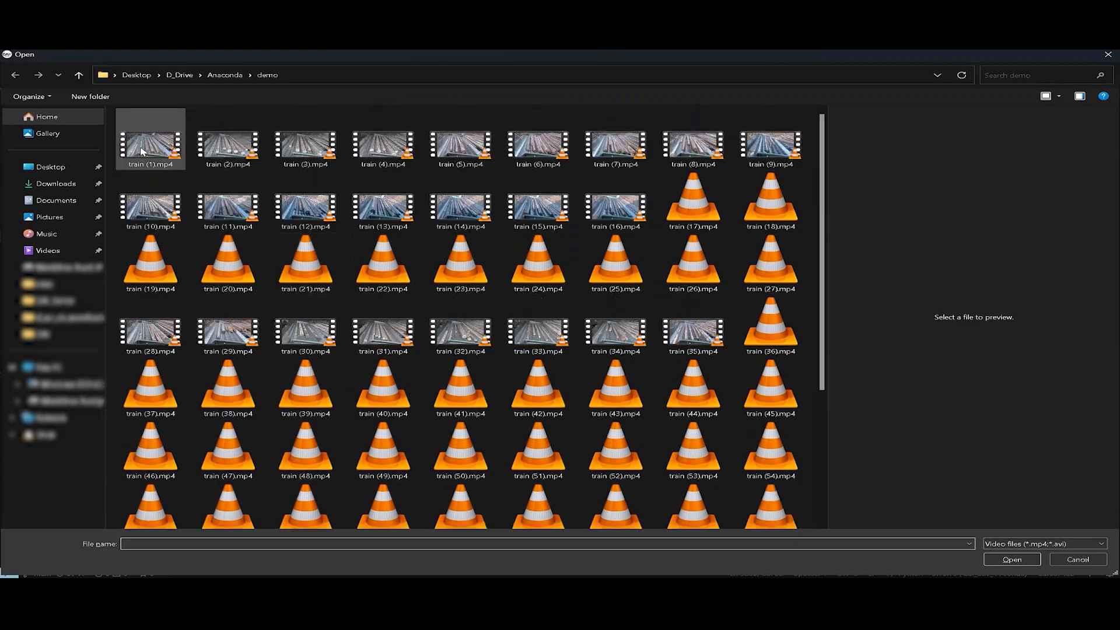
Open the training video train (1).mp4 and go to frame 45
left_click(1011, 561)
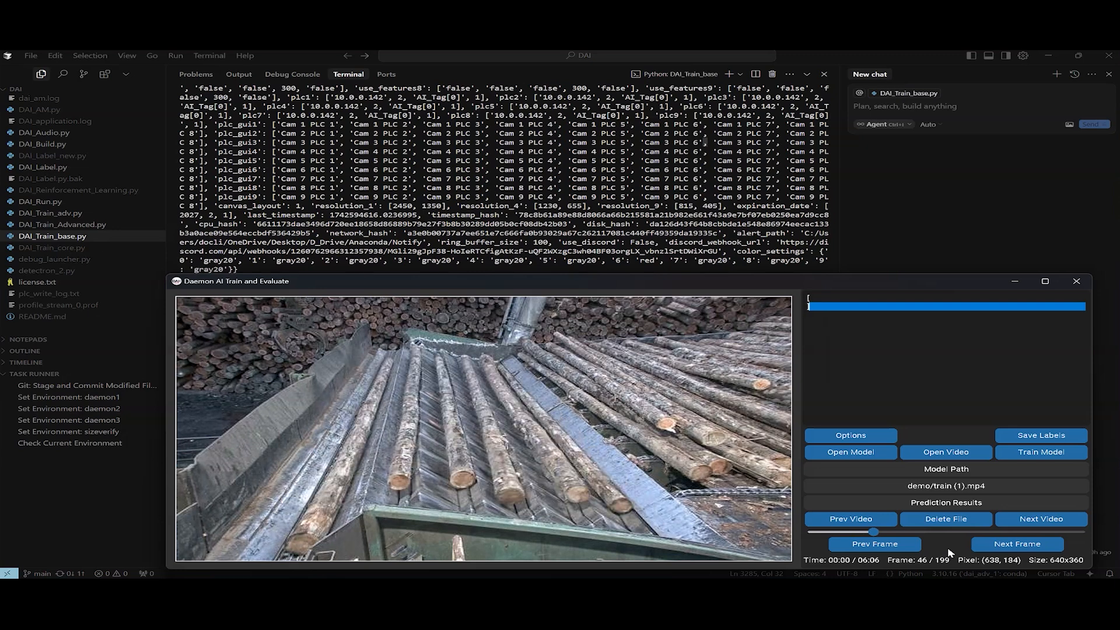
key("shift+Left")
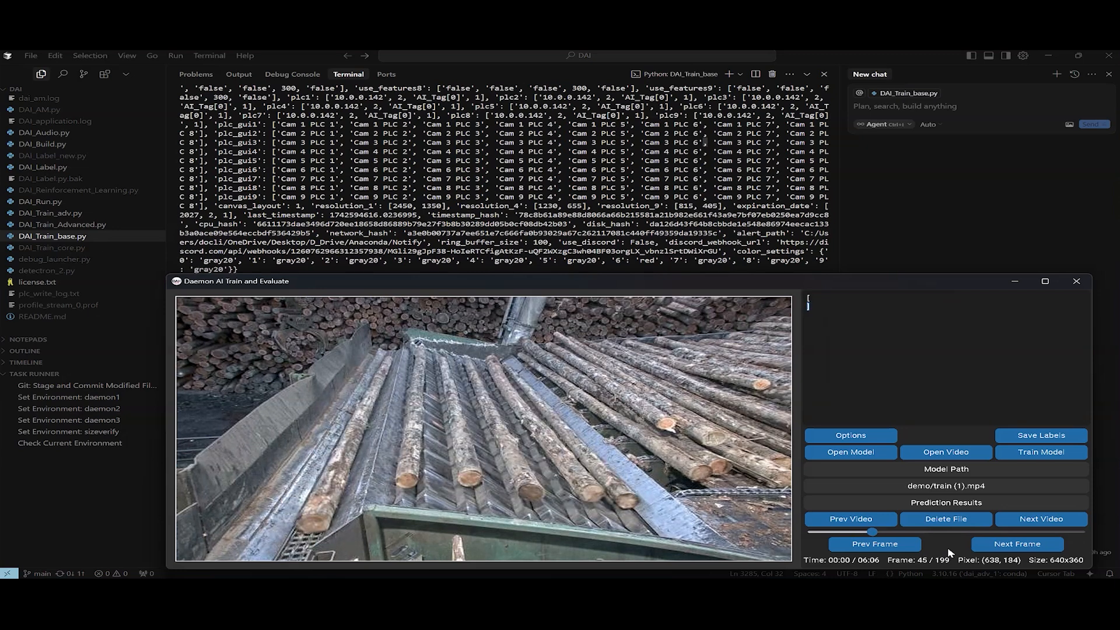
Add a "Go" label covering frames 0 to 45 with skip frame 1 and alert code 1
right_click(816, 301)
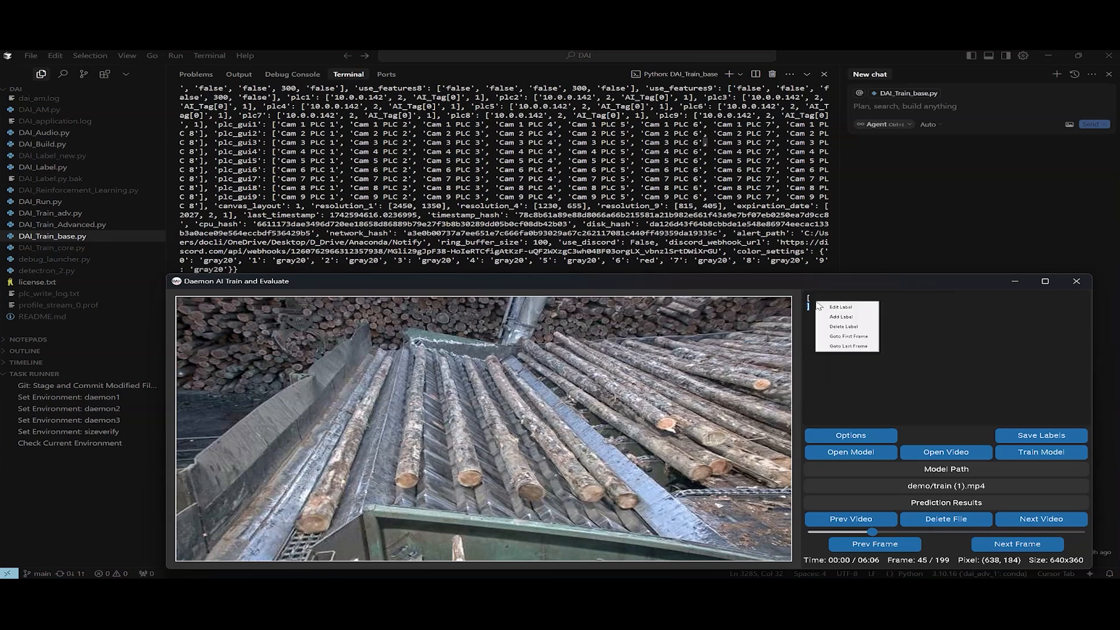
left_click(849, 318)
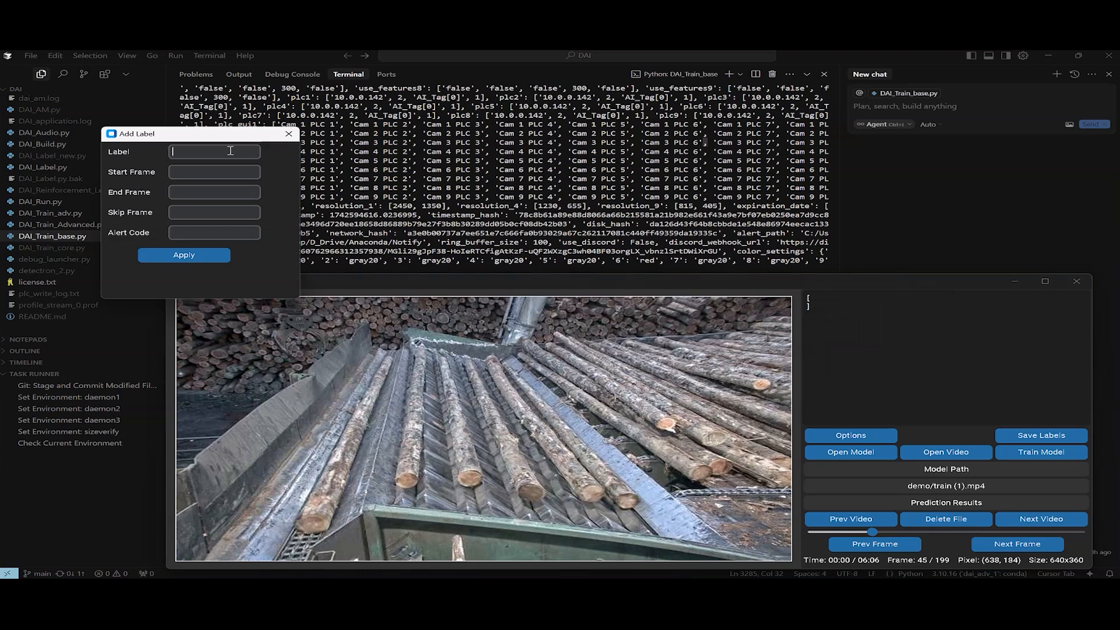
type("Go")
key("Tab")
type("0")
type("45")
type("1")
left_click(188, 234)
type("1")
left_click(184, 256)
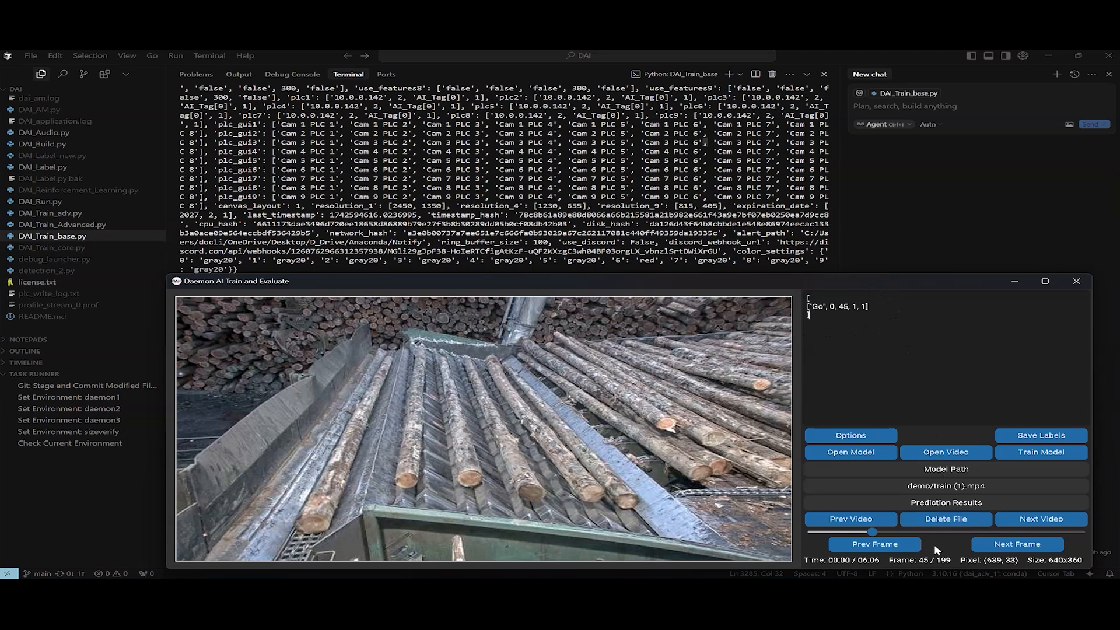
Add a "Stop" label covering frames 46 to 133 with skip frame 1 and alert code 6
scroll(935, 546, "down", 20)
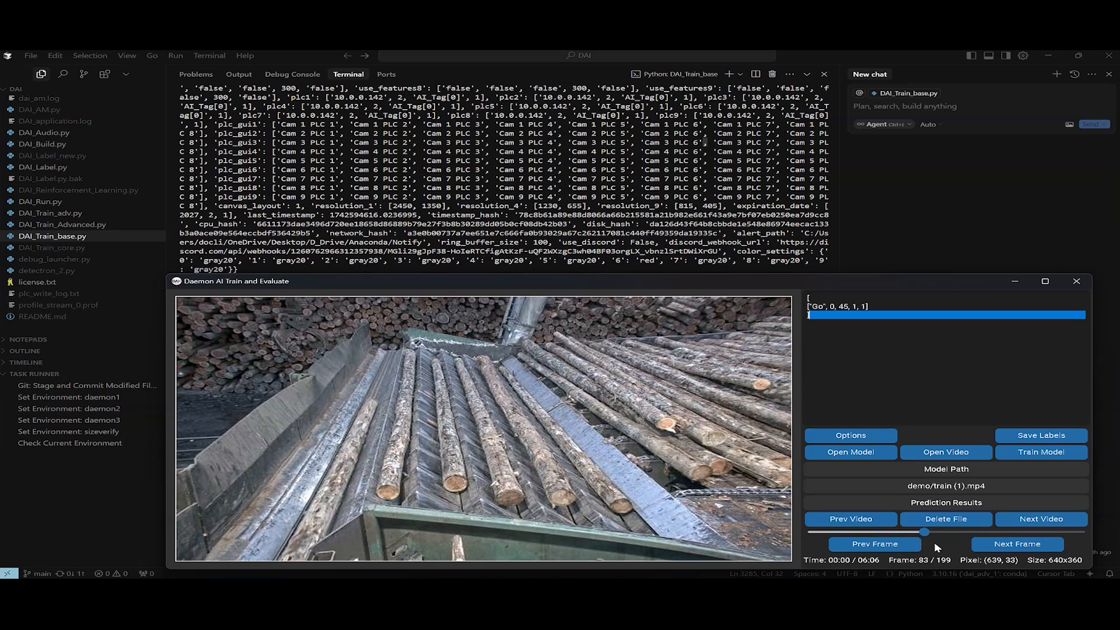
scroll(933, 541, "down", 20)
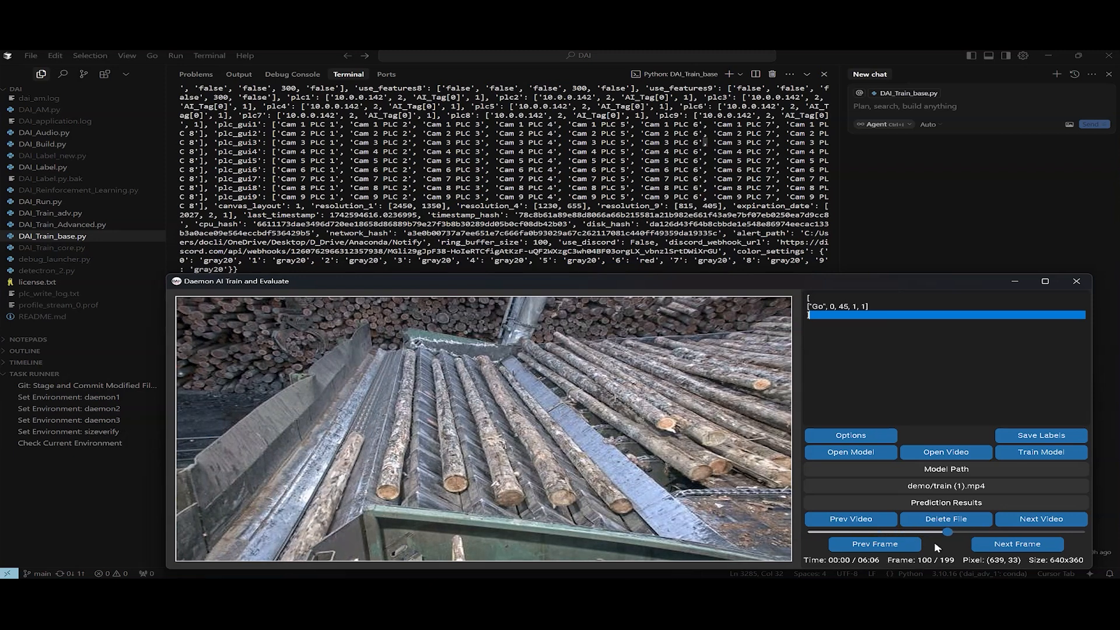
scroll(933, 542, "down", 9)
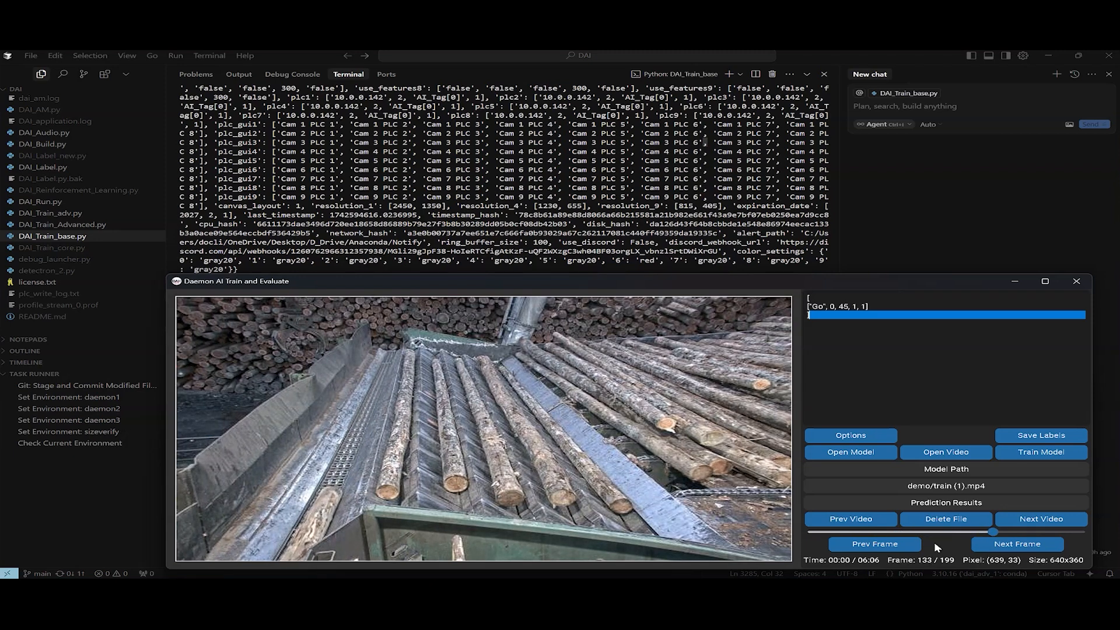
scroll(934, 541, "down", 2)
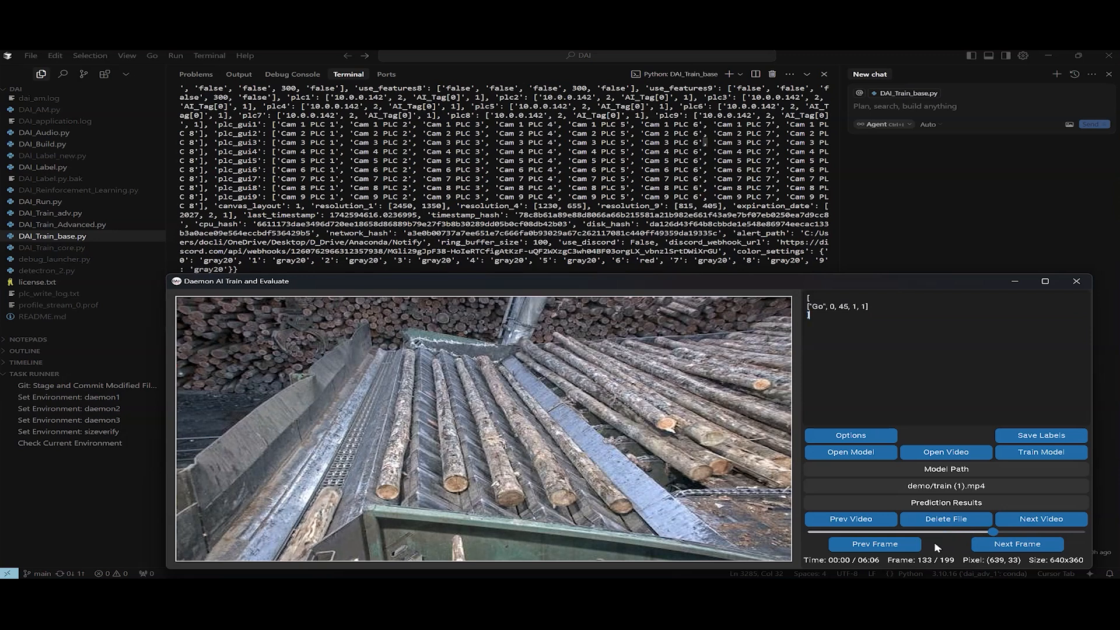
scroll(933, 542, "up", 2)
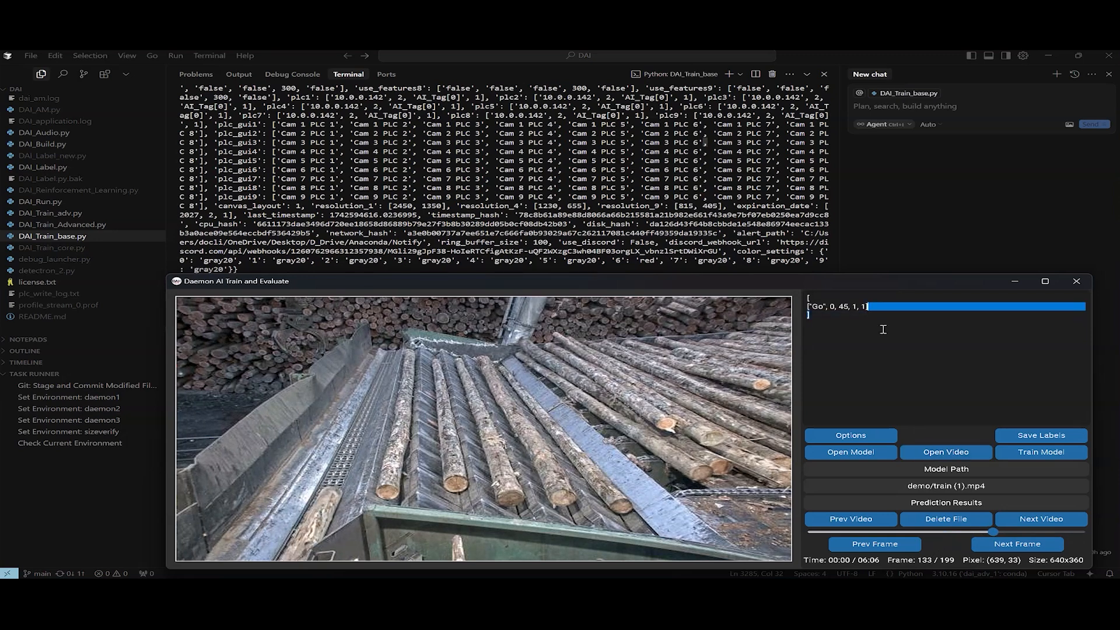
left_click(809, 307)
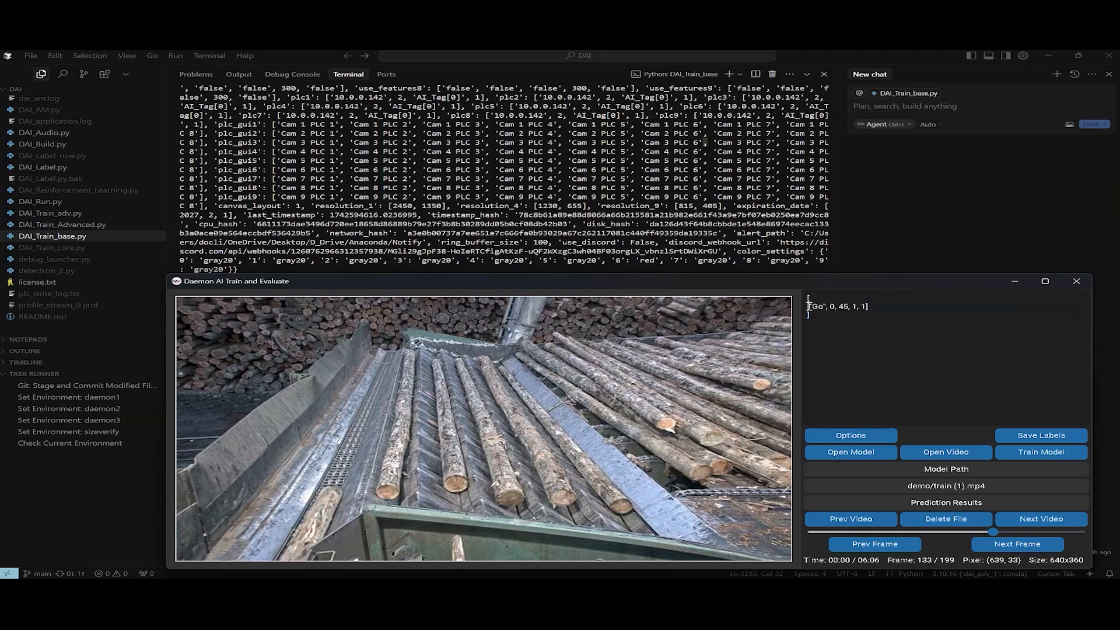
right_click(810, 307)
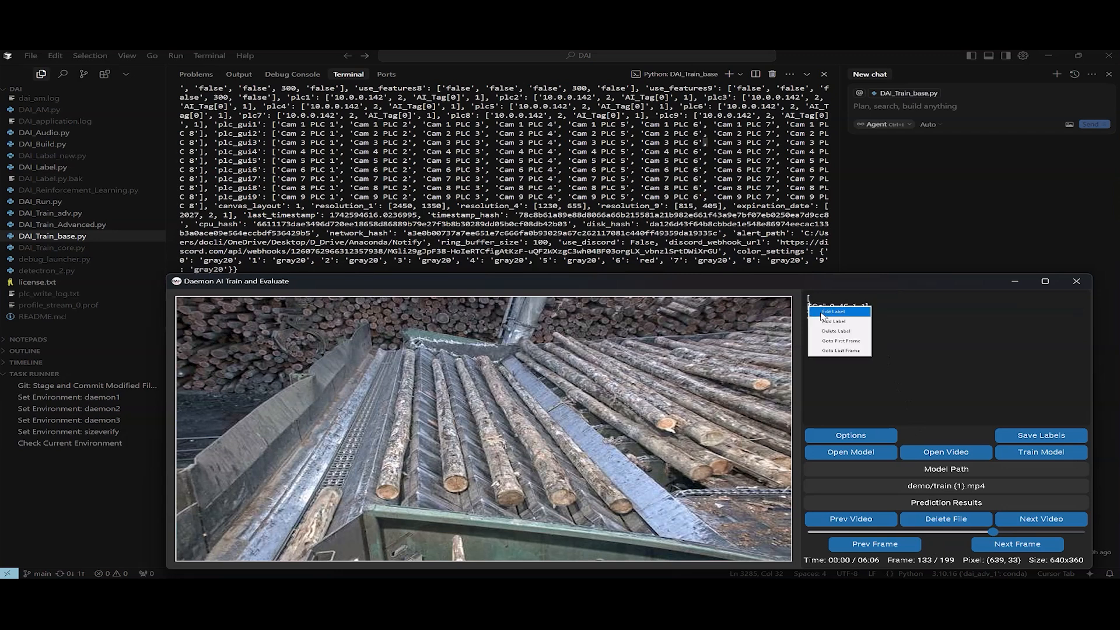
left_click(834, 321)
left_click(244, 166)
type("Stop")
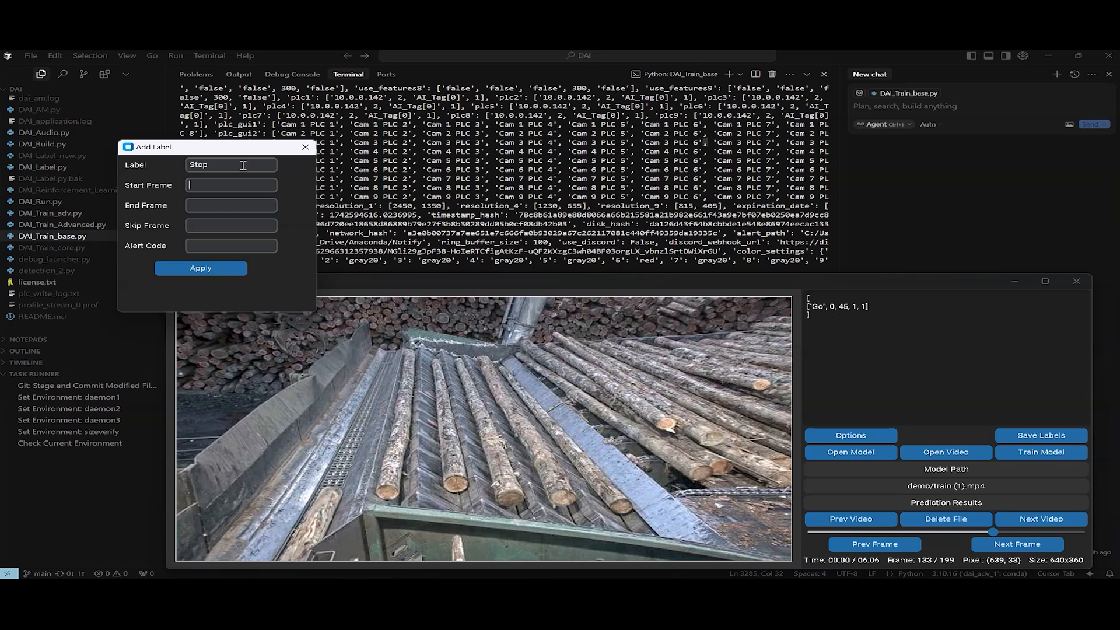
key("Tab")
type("46")
type("133")
left_click(204, 226)
type("1")
left_click(208, 249)
type("6")
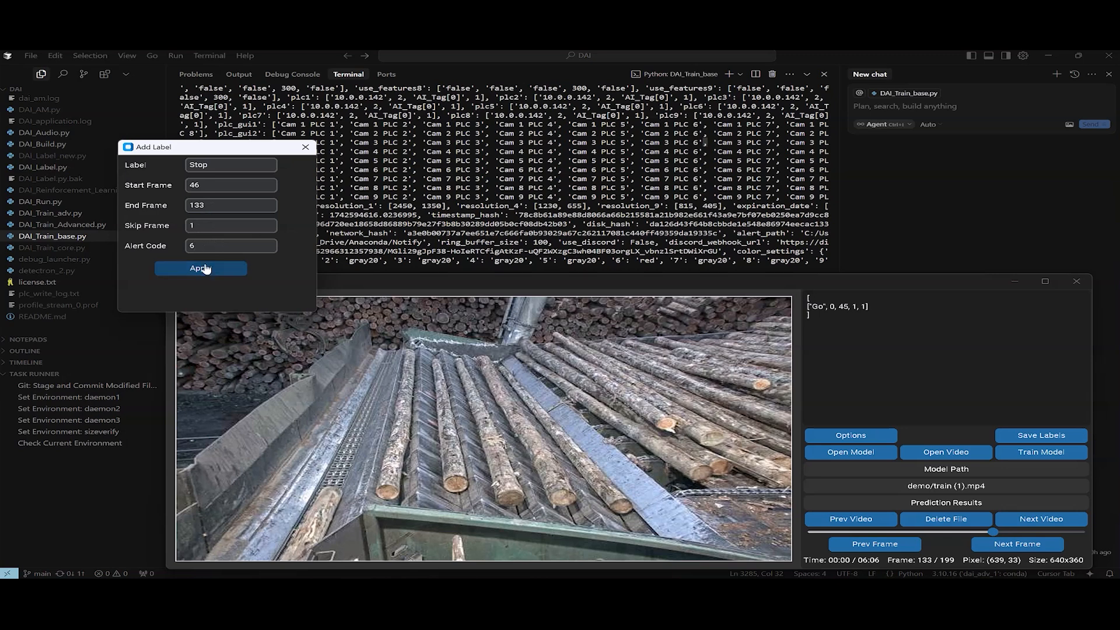
left_click(200, 268)
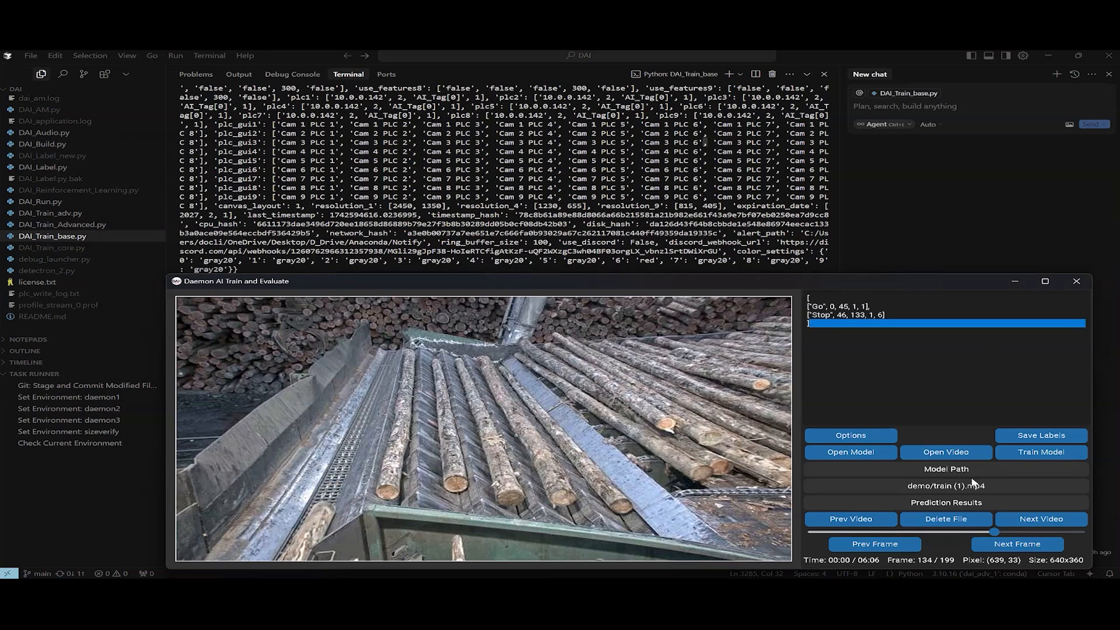
Add a second "Go" label covering frames 134 to 182 with skip frame 1 and alert code 1
key("shift+Right")
key("shift+Right")
key("shift+Right")
key("shift+Right")
key("shift+Right")
key("shift+Right")
key("Left")
key("shift+Left")
right_click(891, 315)
left_click(913, 322)
left_click(238, 176)
type("Go")
key("Tab")
type("134")
key("Tab")
type("182")
key("Tab")
type("1")
key("Tab")
type("1")
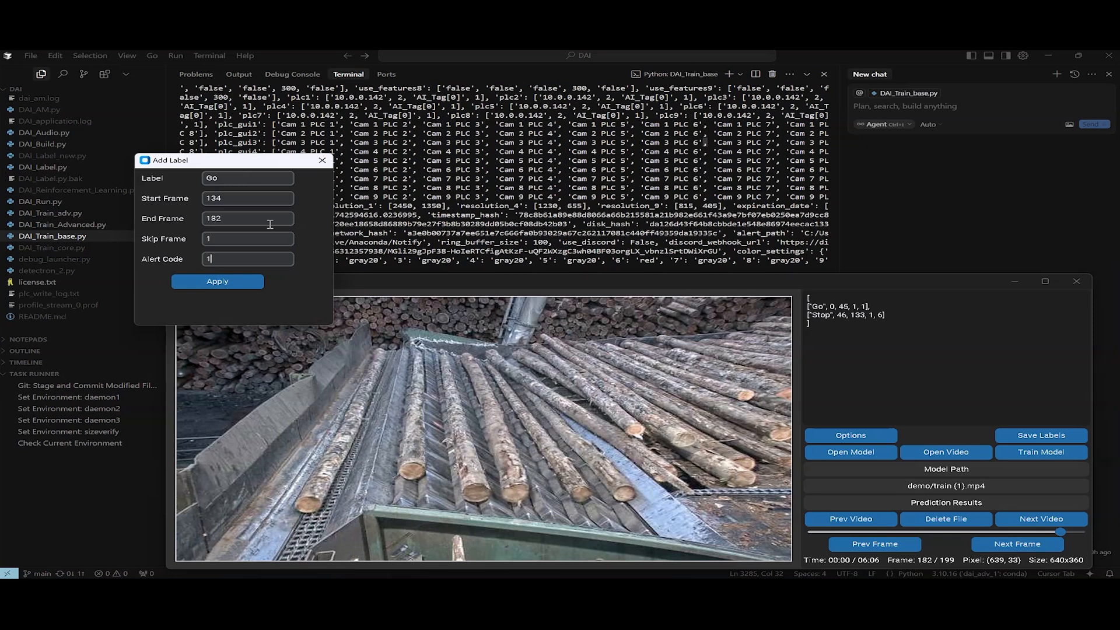
key("Return")
Add a second "Stop" label covering frames 183 to 199 with skip frame 1 and alert code 6
key("shift+Right")
key("shift+Right")
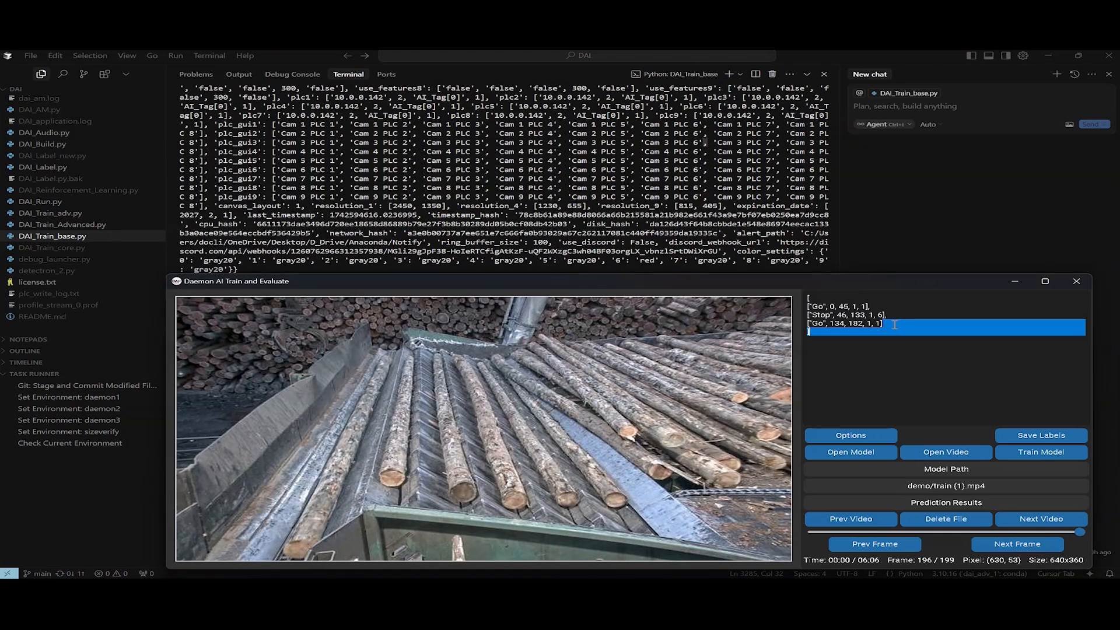
right_click(895, 325)
left_click(917, 333)
left_click(260, 193)
type("Stop")
key("Tab")
type("183\t199\t1\t6")
left_click(241, 295)
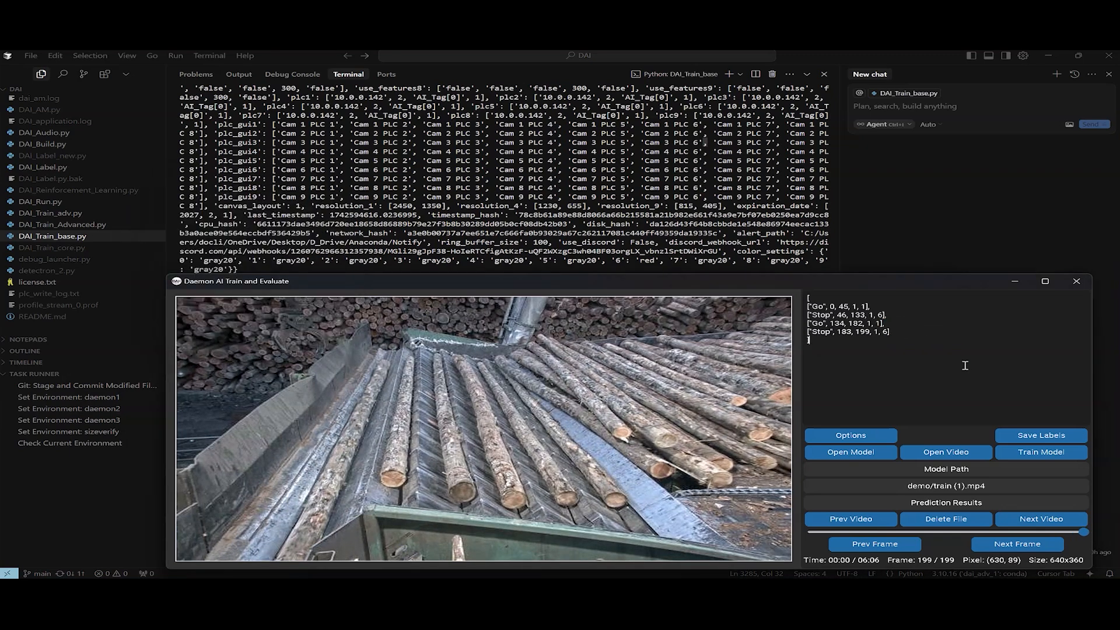
Save the labels of train (1).mp4 and move on to the next video
left_click(1031, 437)
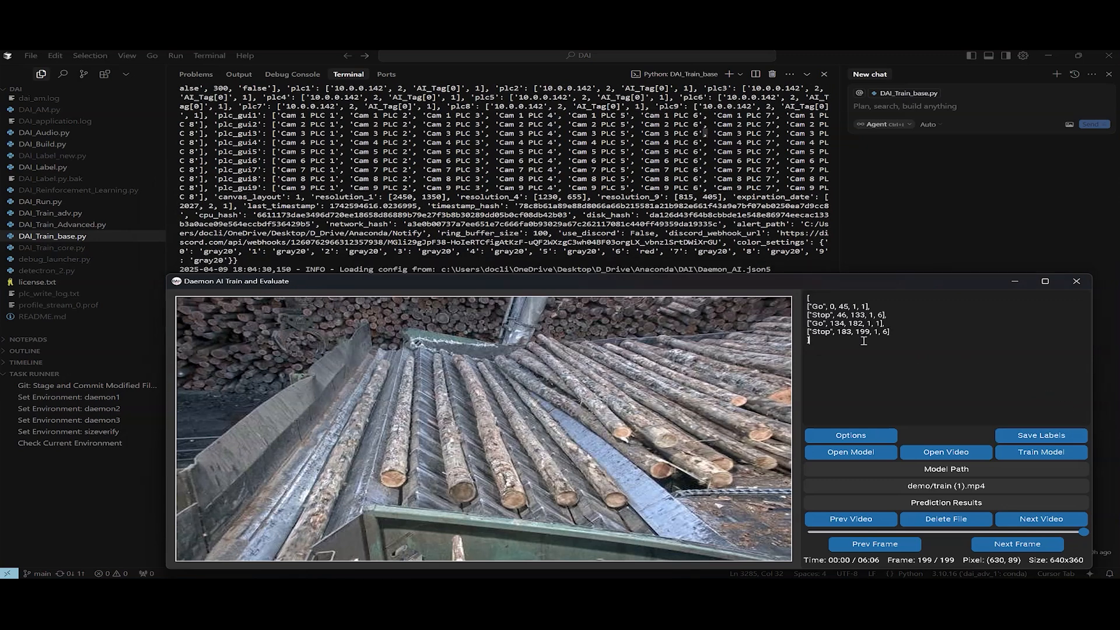
left_click(1032, 523)
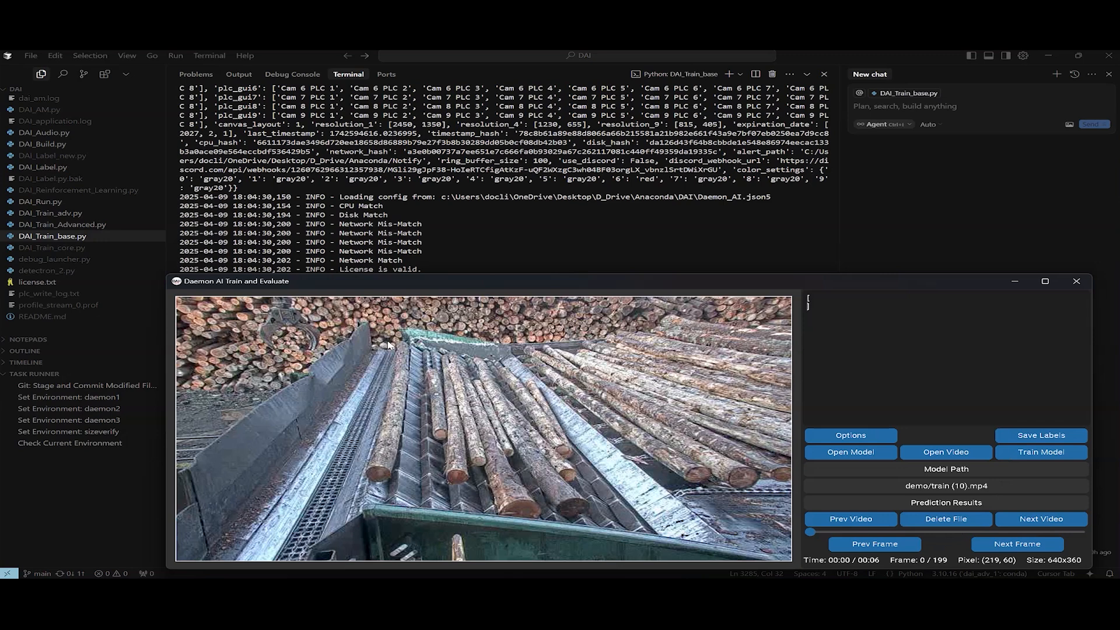
Label train (10).mp4 with "Go" for frames 0–14 (skip 1, alert 1) and "Stop" for frames 15–55 (skip 1, alert 6)
type("Go")
left_click(180, 97)
type("Stop")
key("Tab")
type("15")
key("Tab")
type("55")
key("Tab")
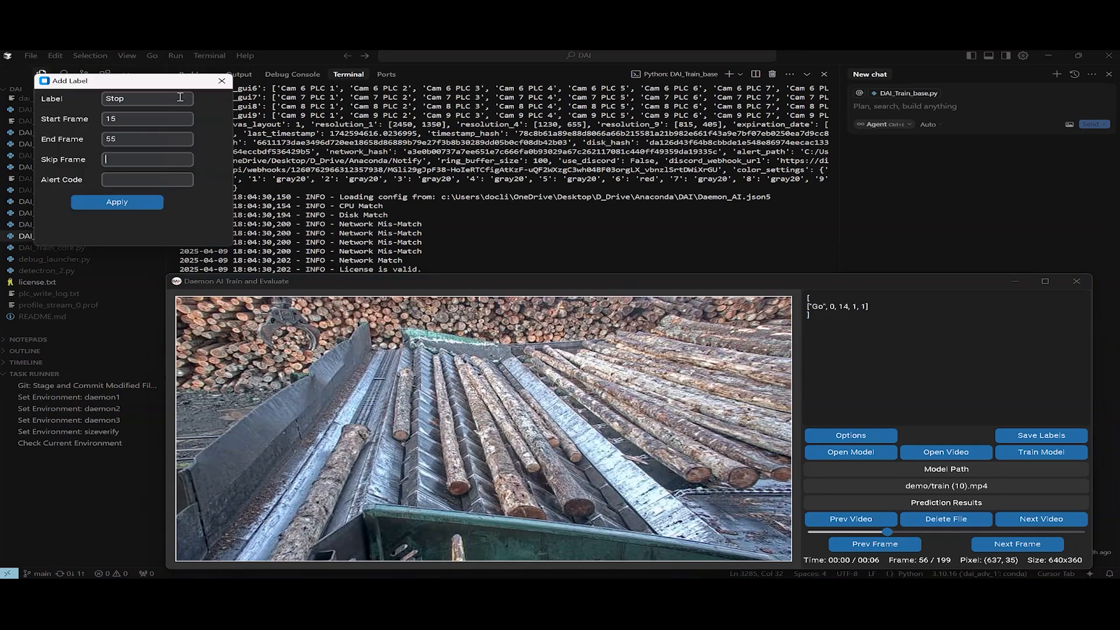
type("1")
key("Tab")
type("6")
left_click(117, 202)
Advance train (10).mp4 and enter another "Go" label with start frame 56
left_click_drag(887, 532, 929, 509)
type("Go")
key("Tab")
type("56")
right_click(827, 339)
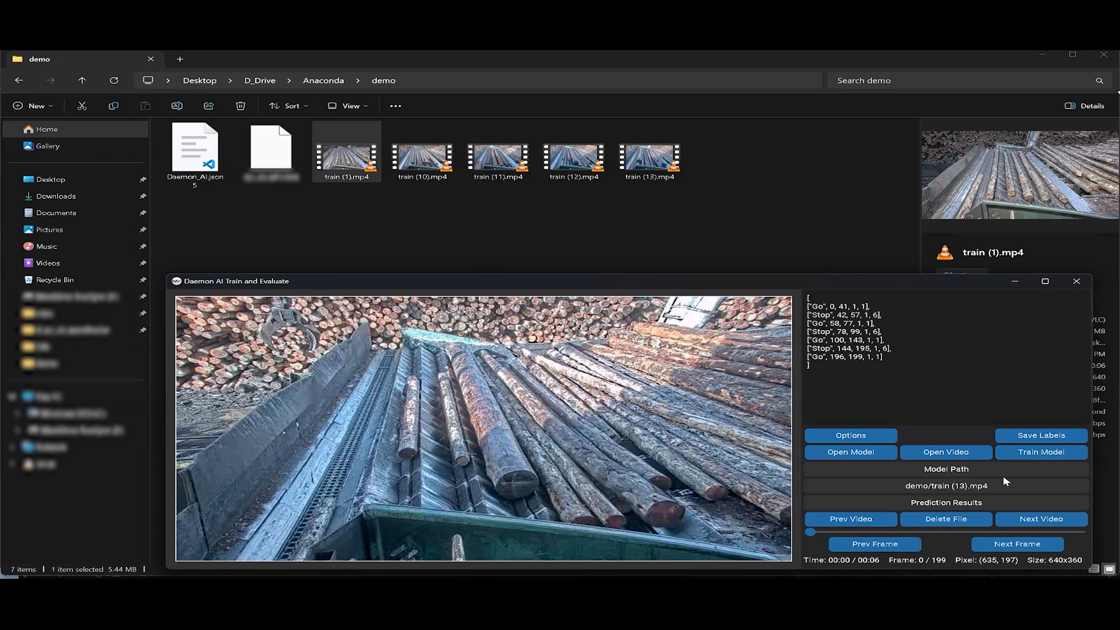
Train a new model named demo_model using the demo folder as the training directory
left_click(1041, 454)
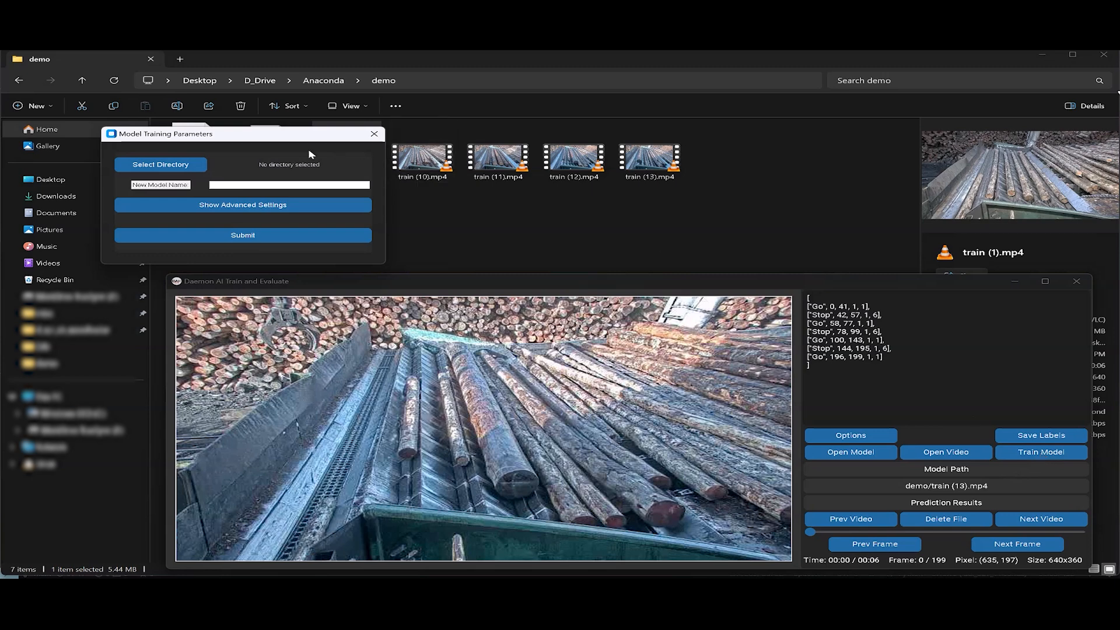
left_click(161, 166)
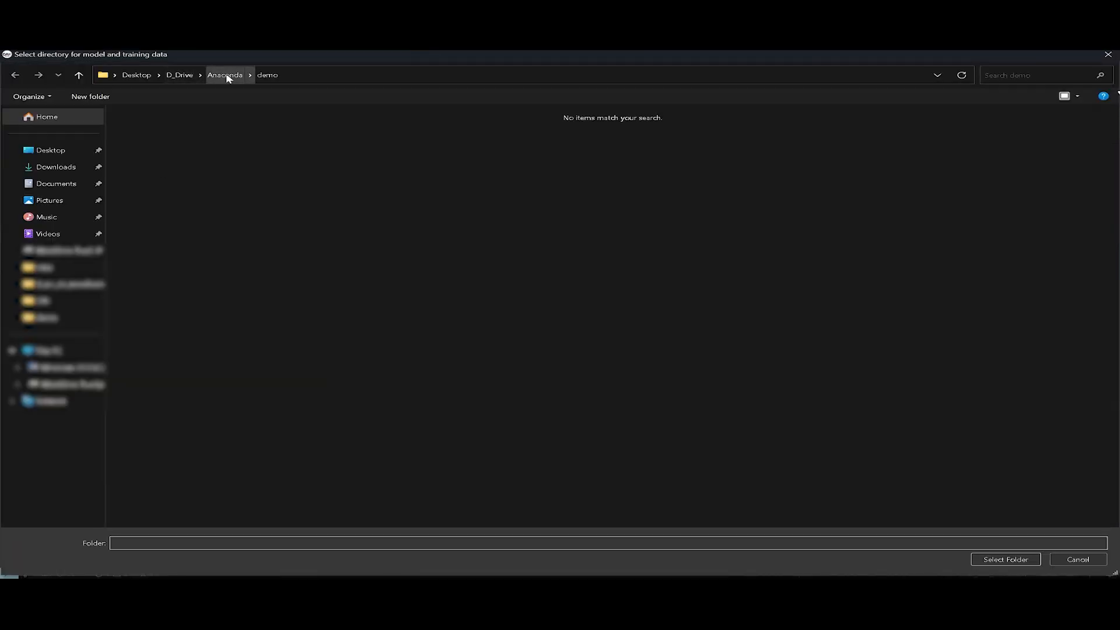
left_click(1005, 560)
type("demo_model")
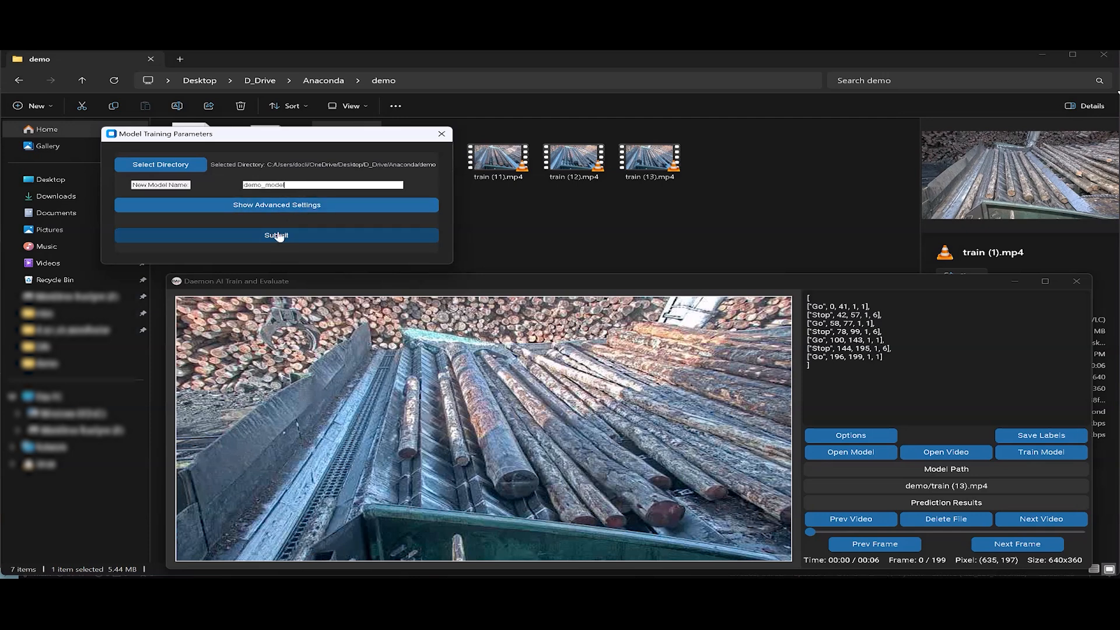
left_click(279, 236)
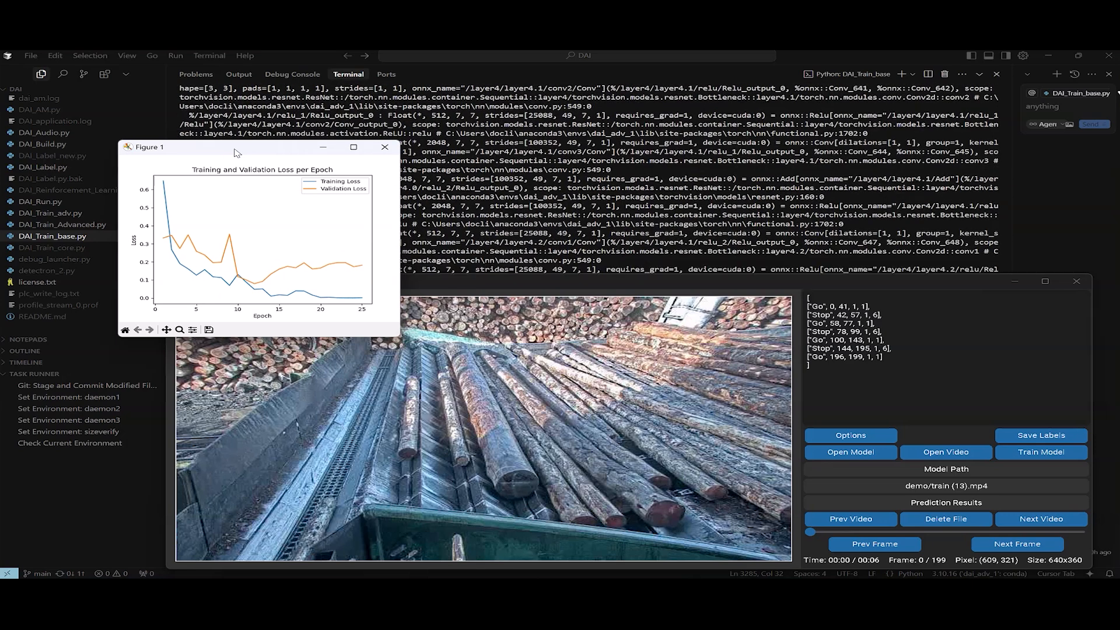
Close the training and validation loss plot and load the trained model demo_model.onnx
left_click(385, 147)
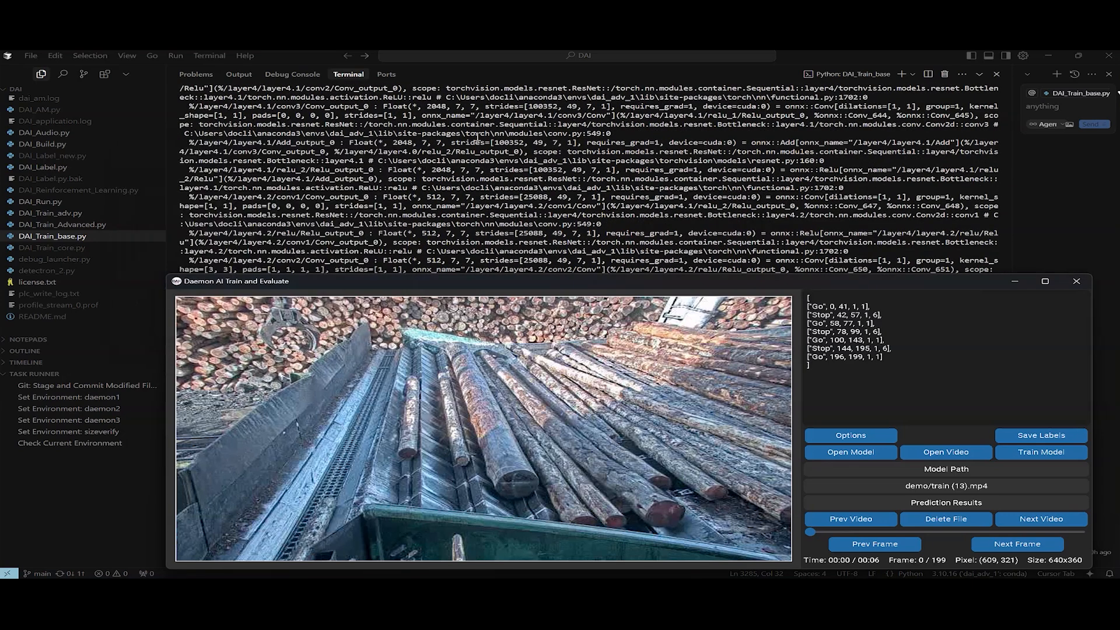
left_click(863, 454)
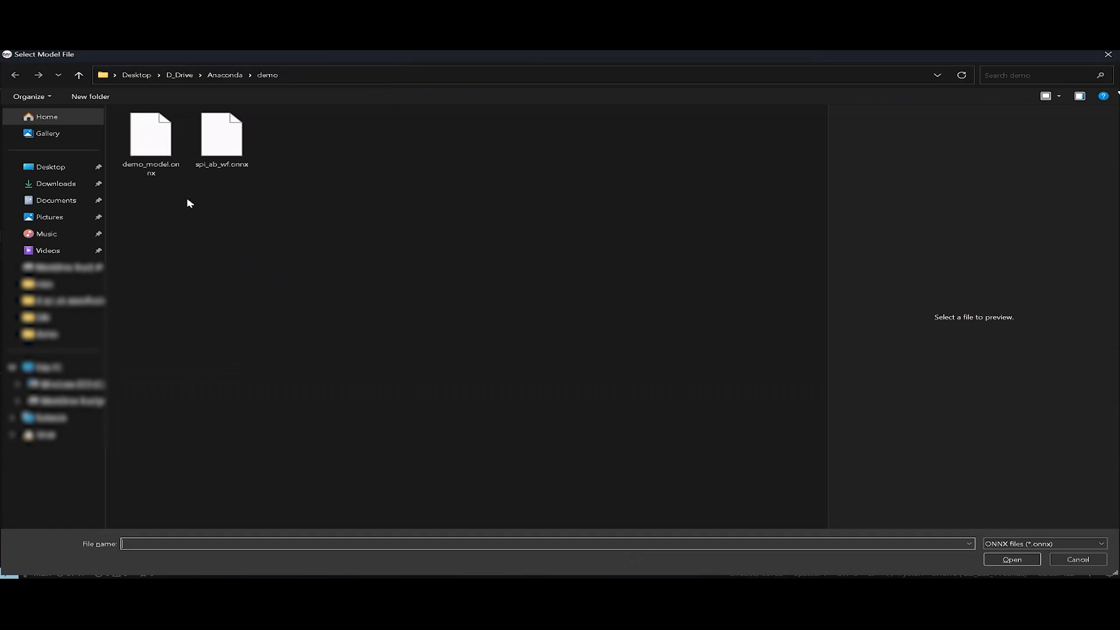
left_click(154, 142)
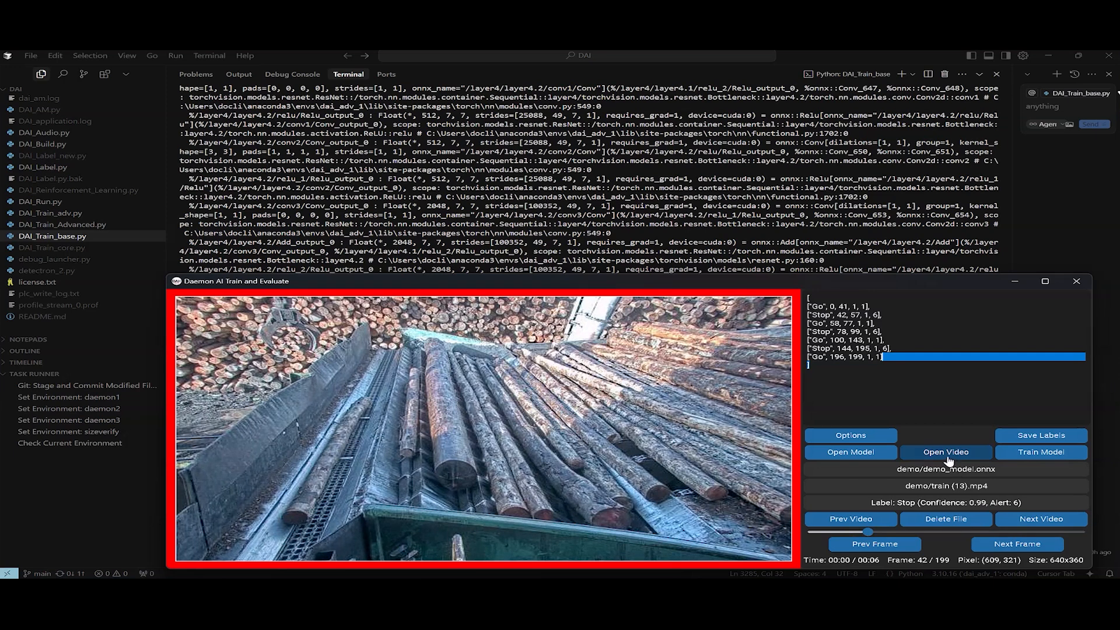
Open the video train (11).mp4 to evaluate the loaded model on it
left_click(948, 455)
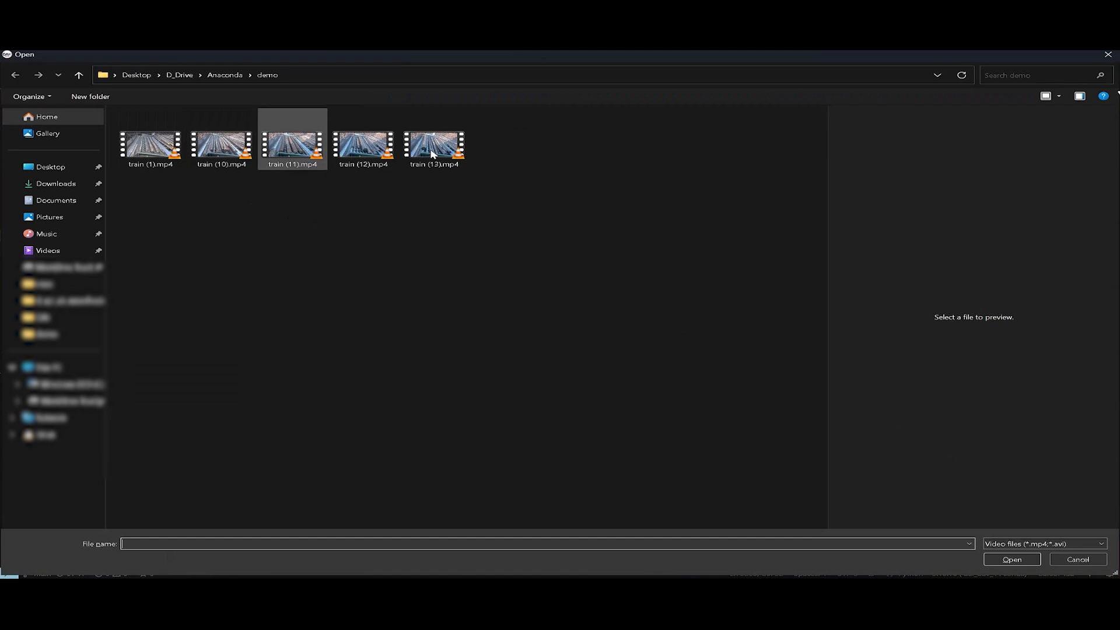
key("Escape")
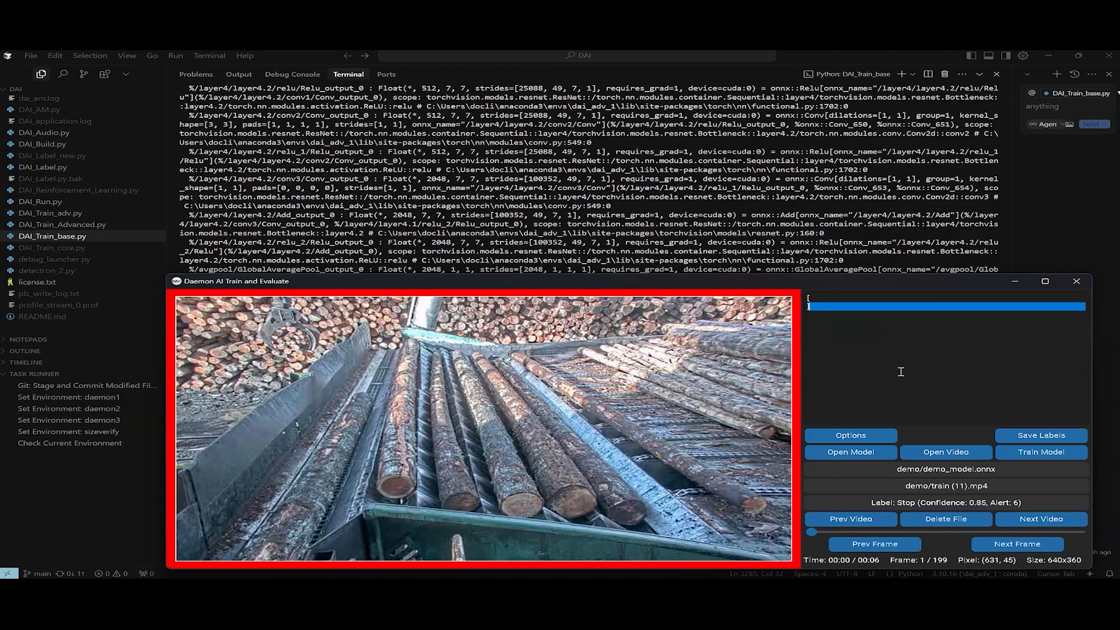